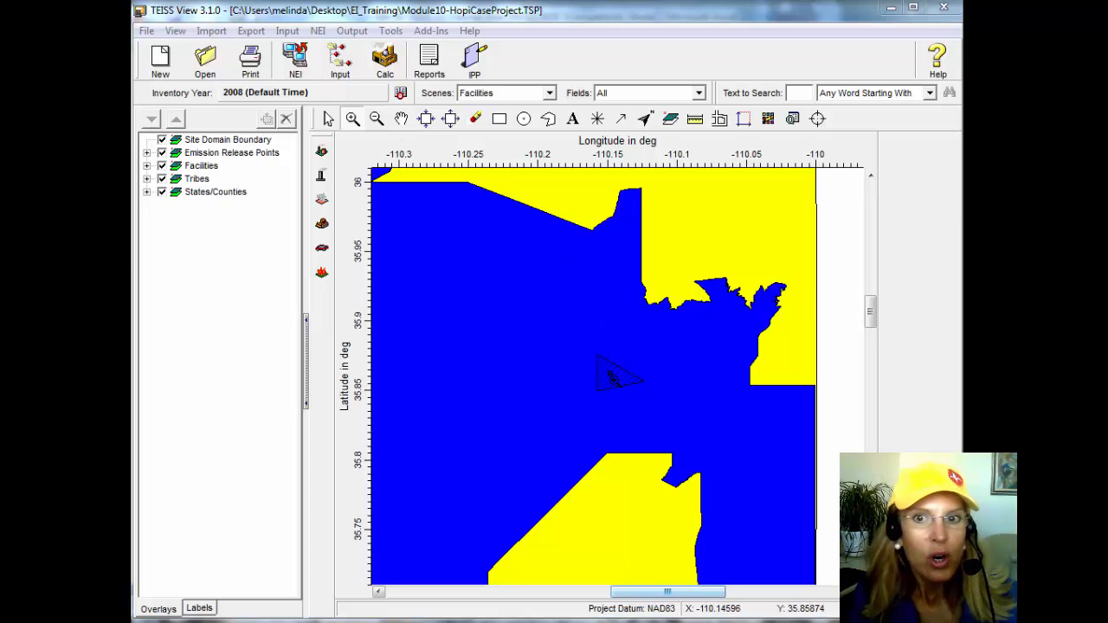
Select the Rangeland Waste Company facility from the overlapping objects at the triangular area on the map.
left_click(620, 379)
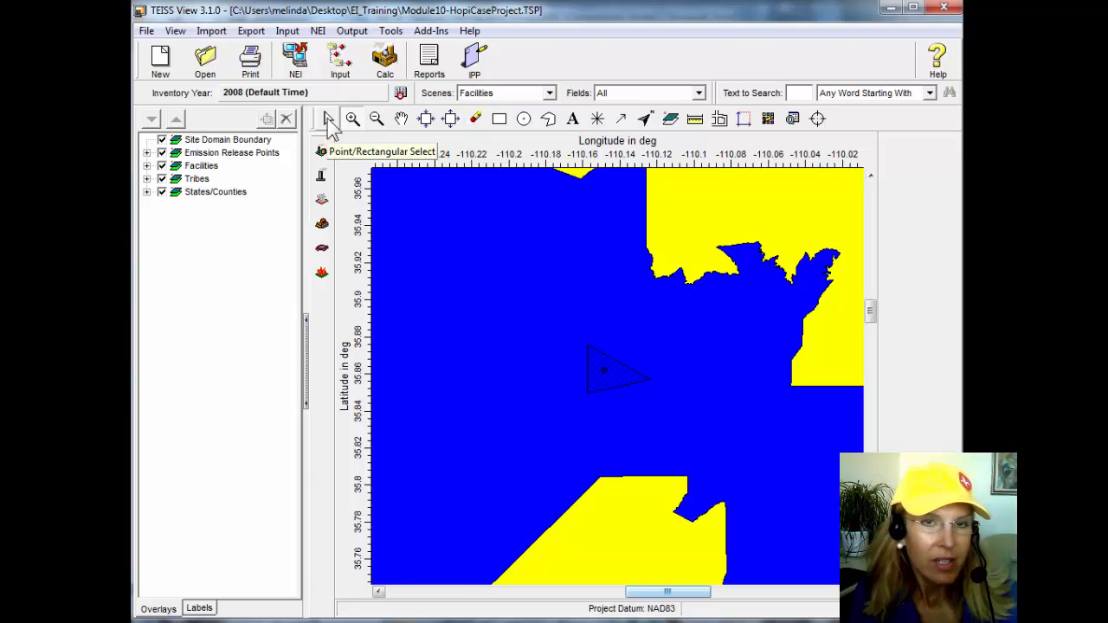
left_click(330, 121)
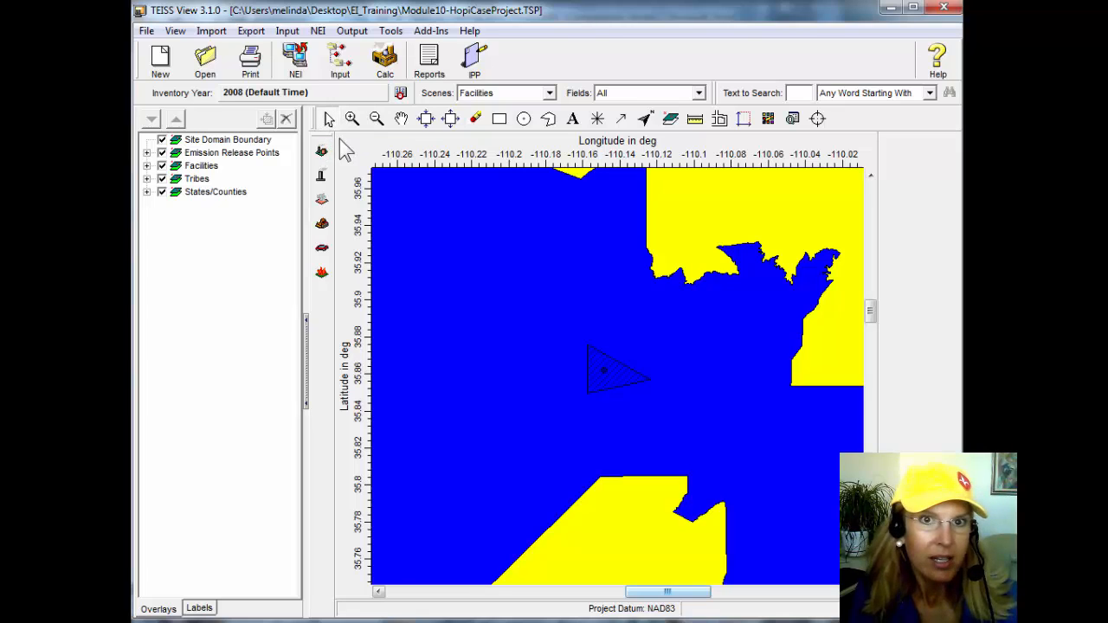
left_click(613, 374)
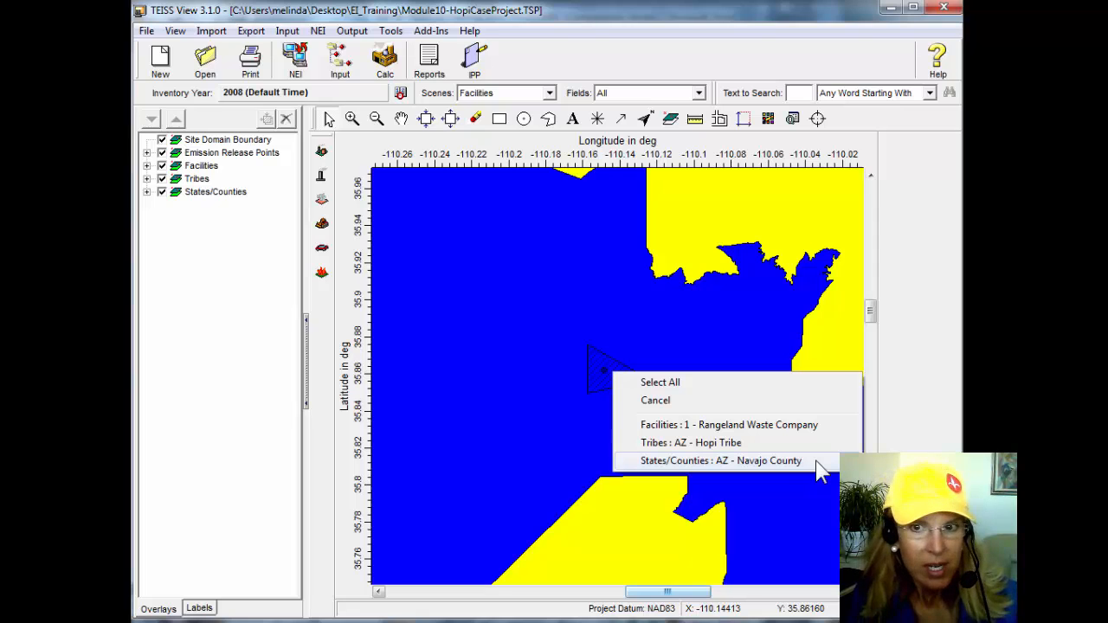
left_click(745, 426)
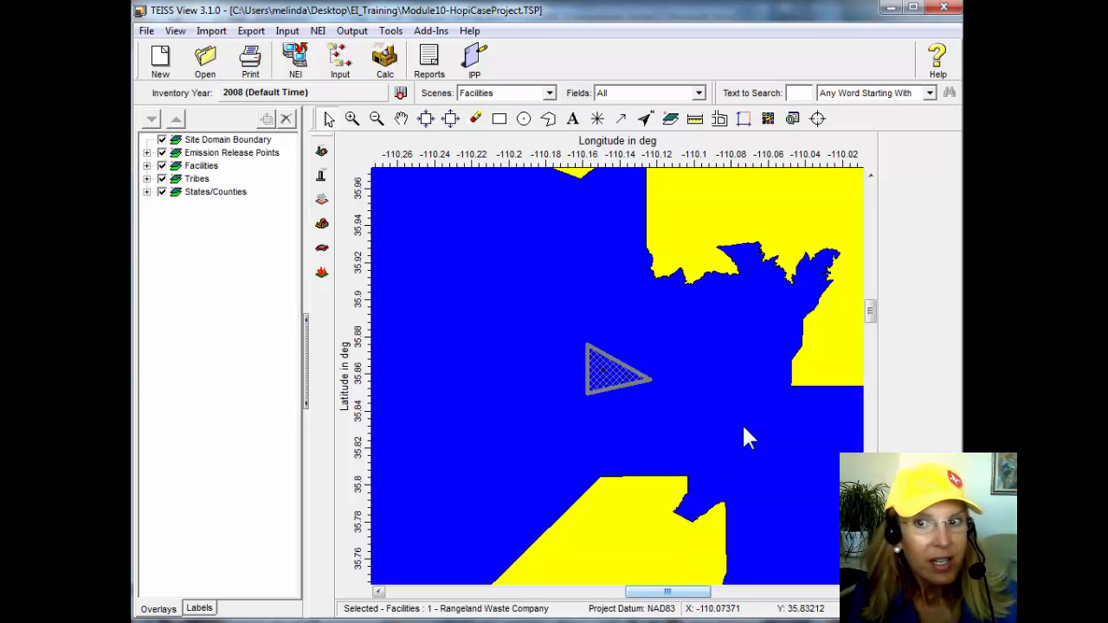
Open the selected facility's record for editing and close it again, leaving the Linear Data Entry window open.
right_click(626, 386)
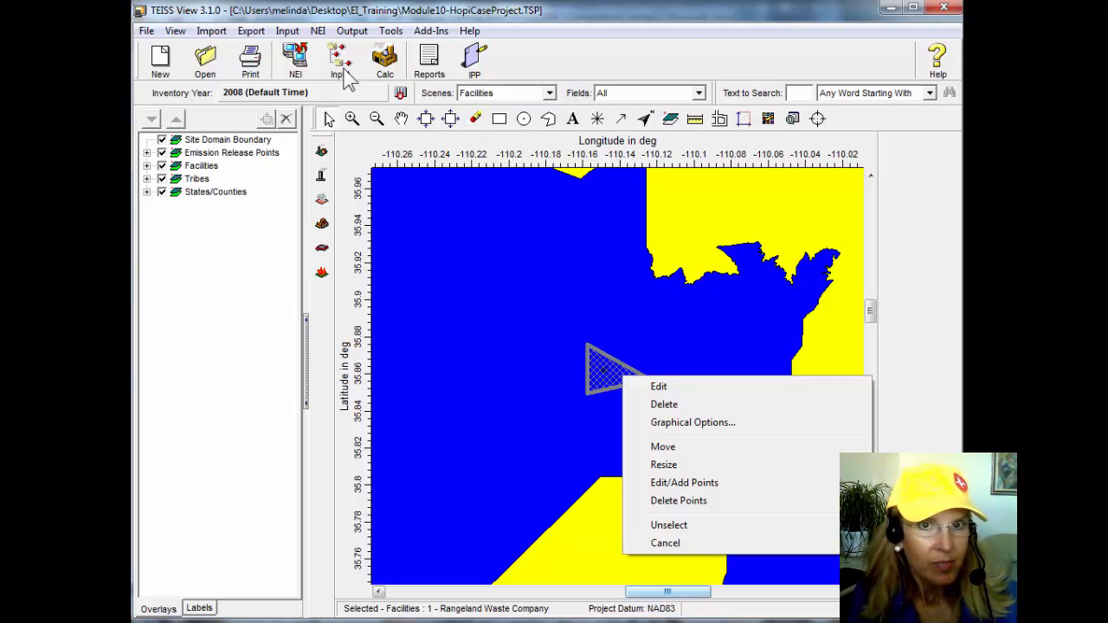
left_click(676, 388)
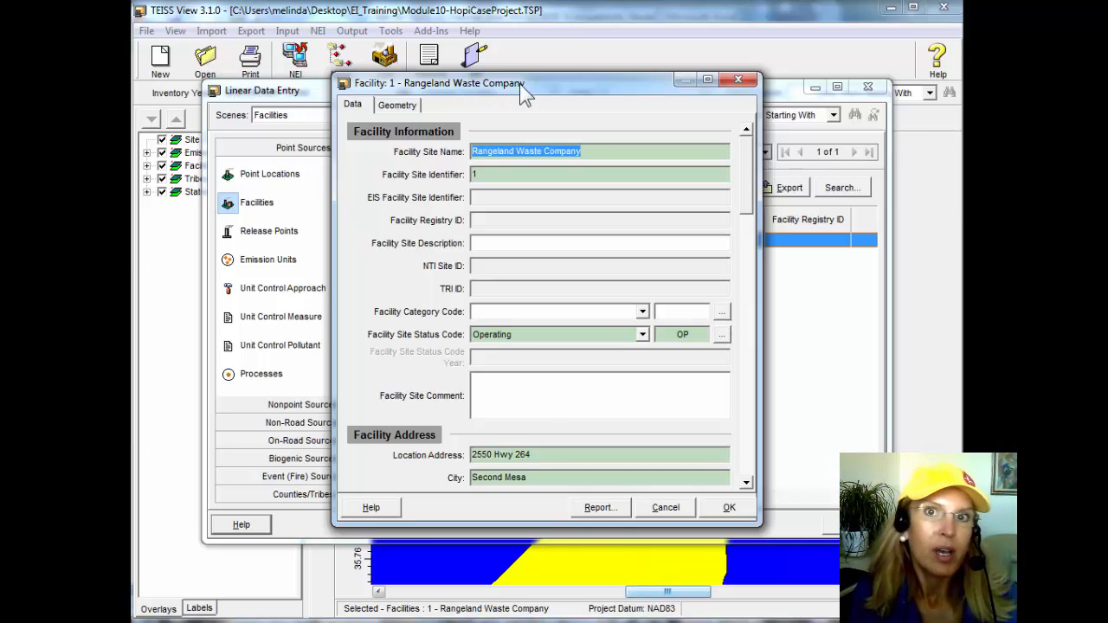
left_click_drag(522, 85, 548, 88)
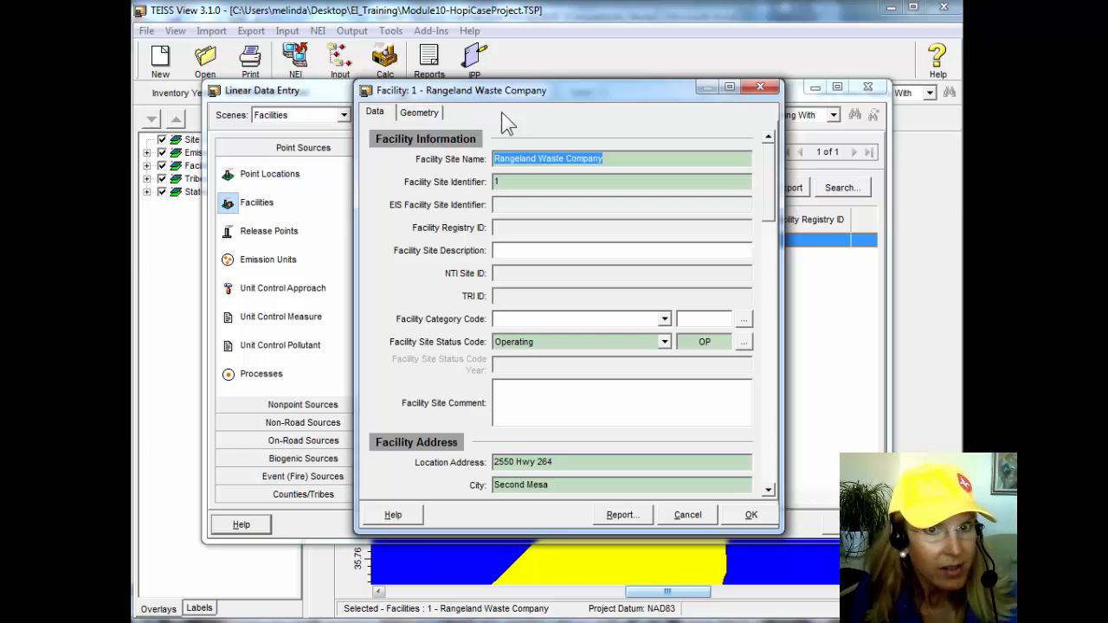
left_click_drag(576, 90, 728, 256)
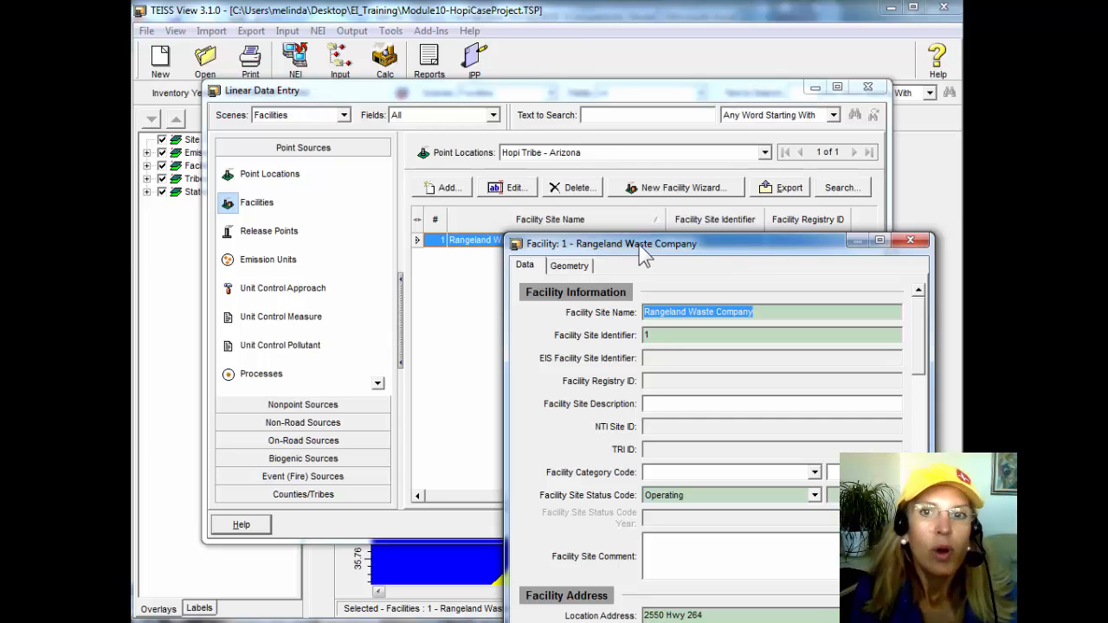
left_click_drag(817, 240, 808, 141)
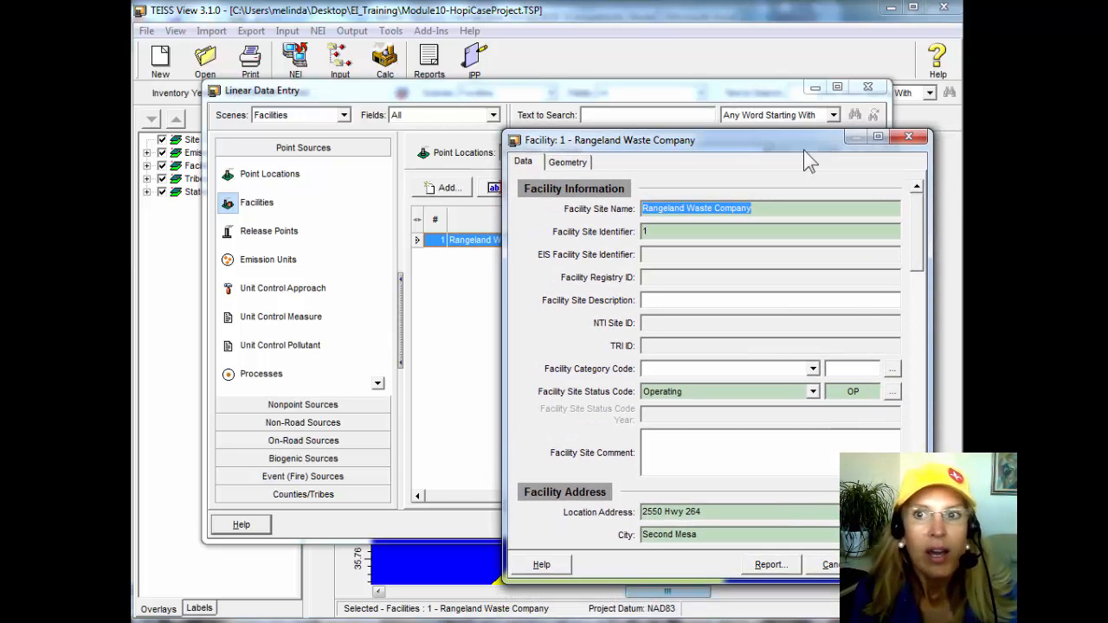
left_click(908, 138)
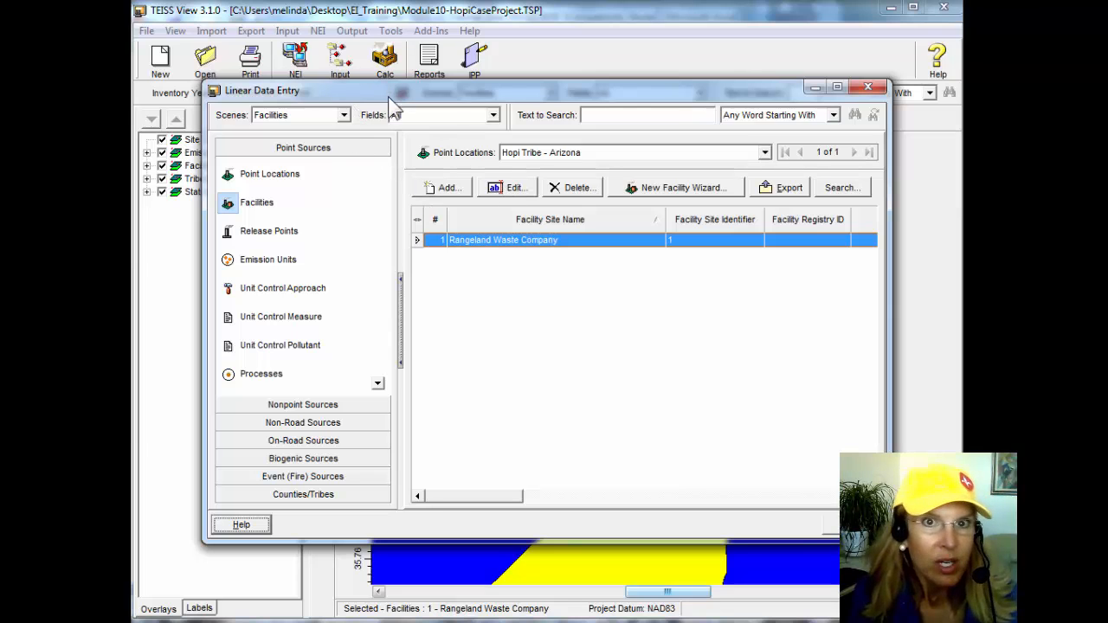
View the facility's release points, then show its emission units list and consult the tutorial's Emission Unit values in Word.
left_click_drag(391, 93, 386, 142)
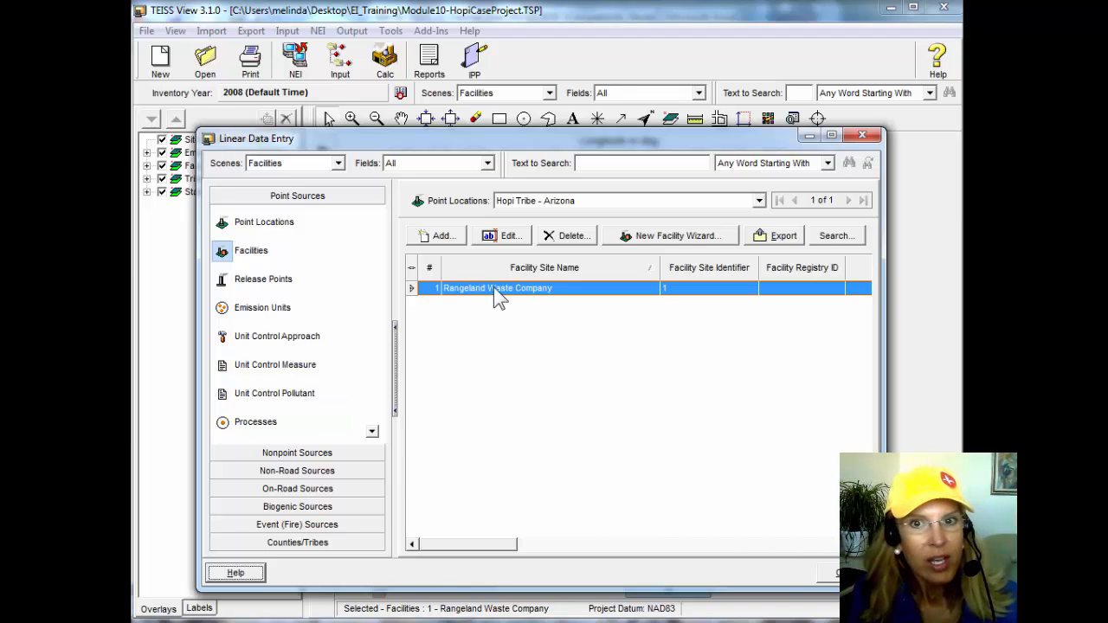
left_click(288, 280)
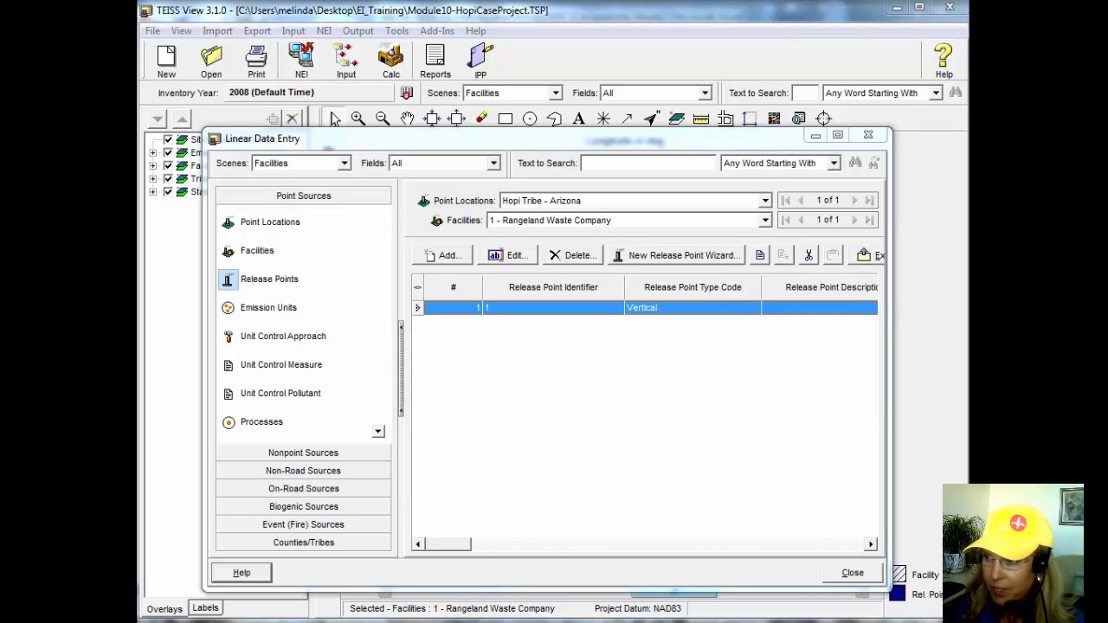
left_click(261, 310)
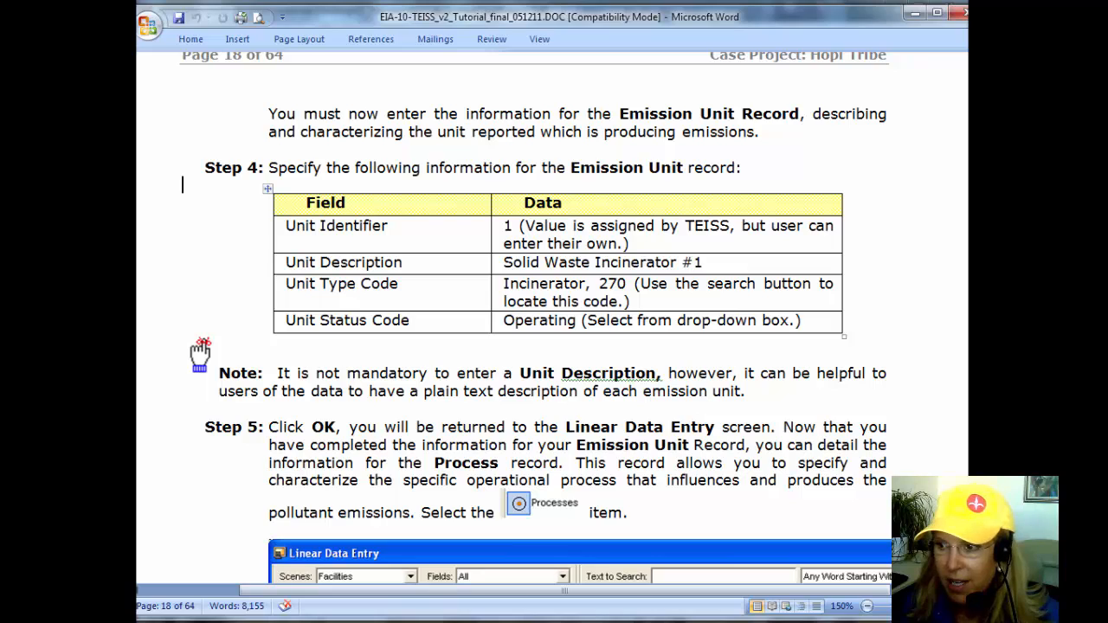
key("alt+Tab")
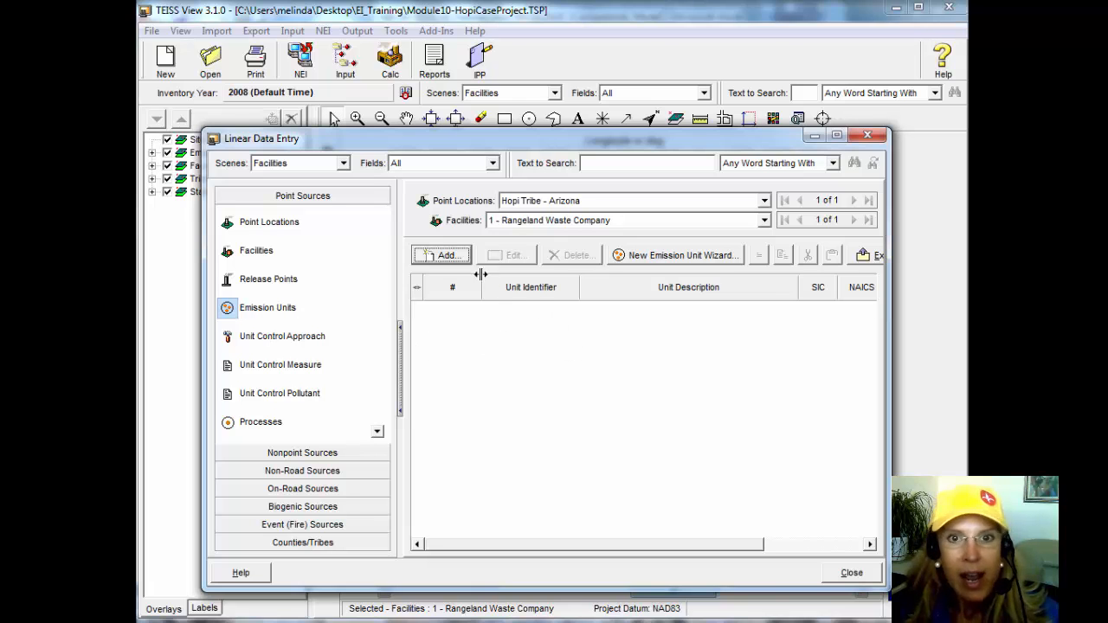
Add an emission unit to Rangeland Waste Company with the unit description "solid waste incinerator 1".
left_click(446, 258)
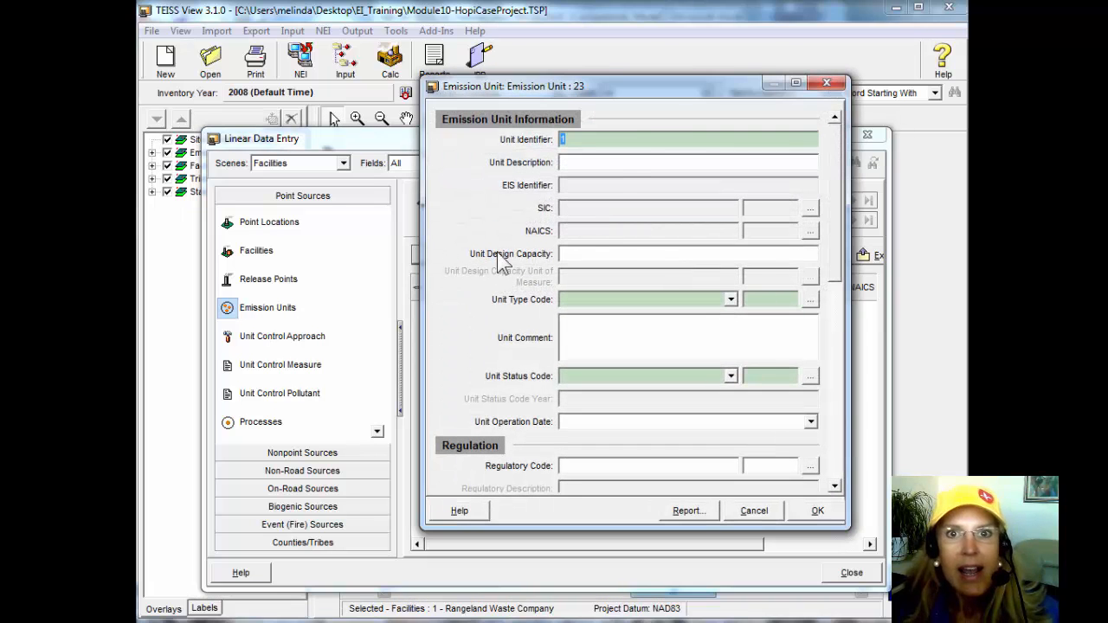
left_click_drag(685, 86, 627, 93)
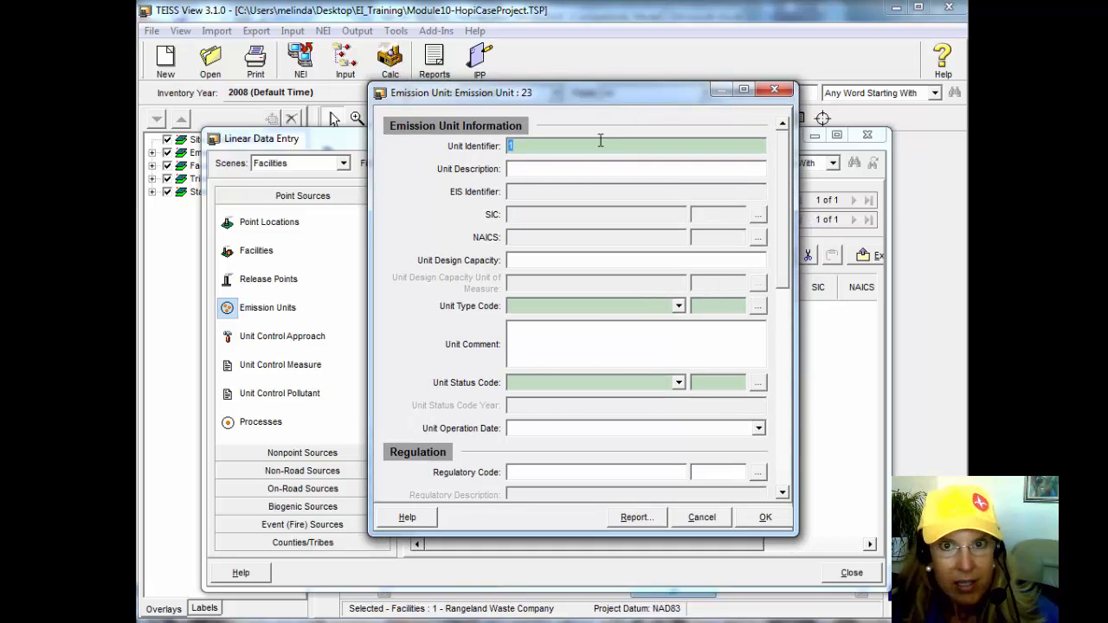
left_click(573, 174)
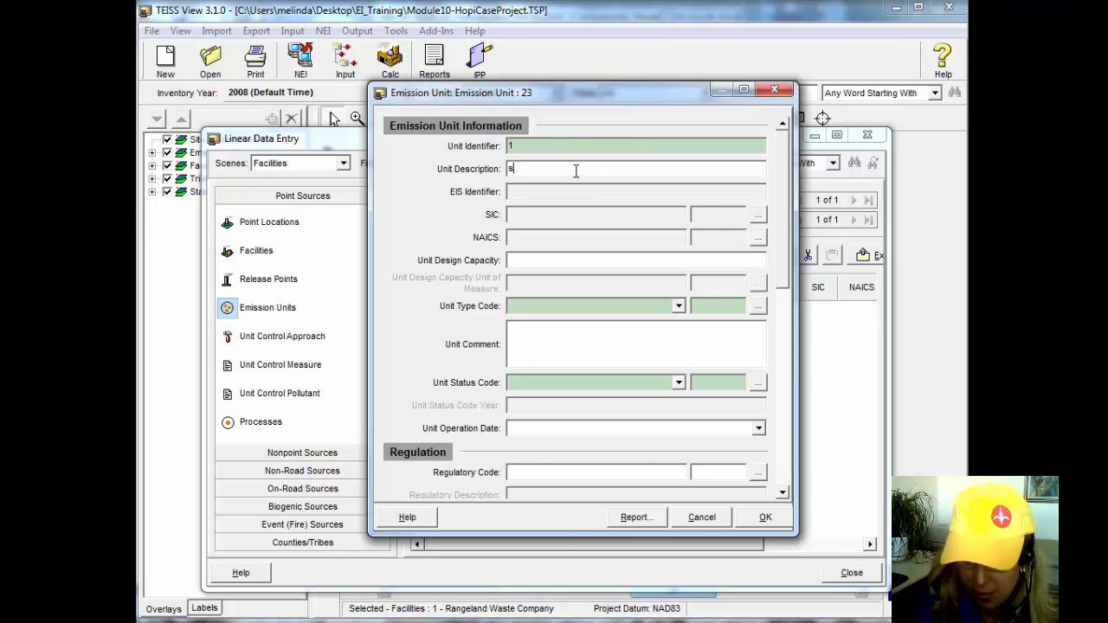
type("solid wast")
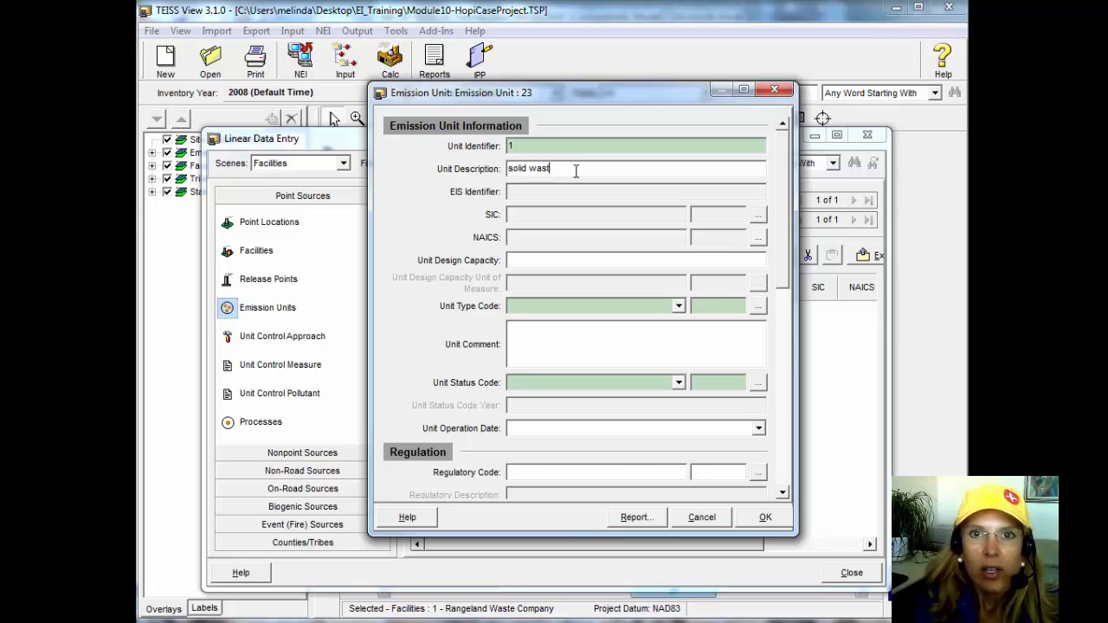
type("e incinerator")
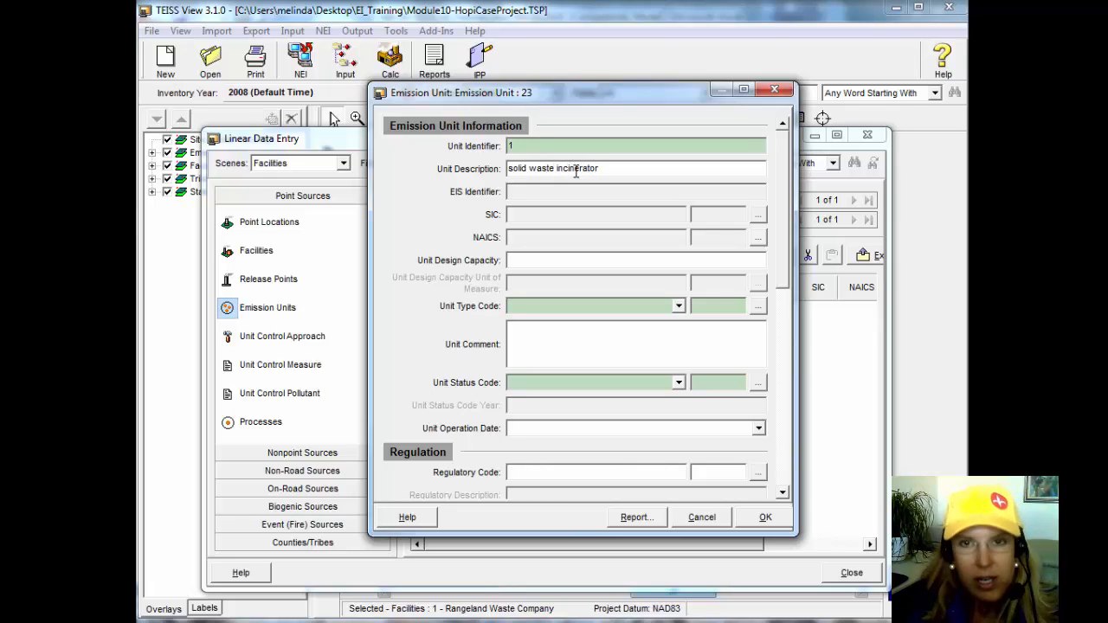
type(" 1")
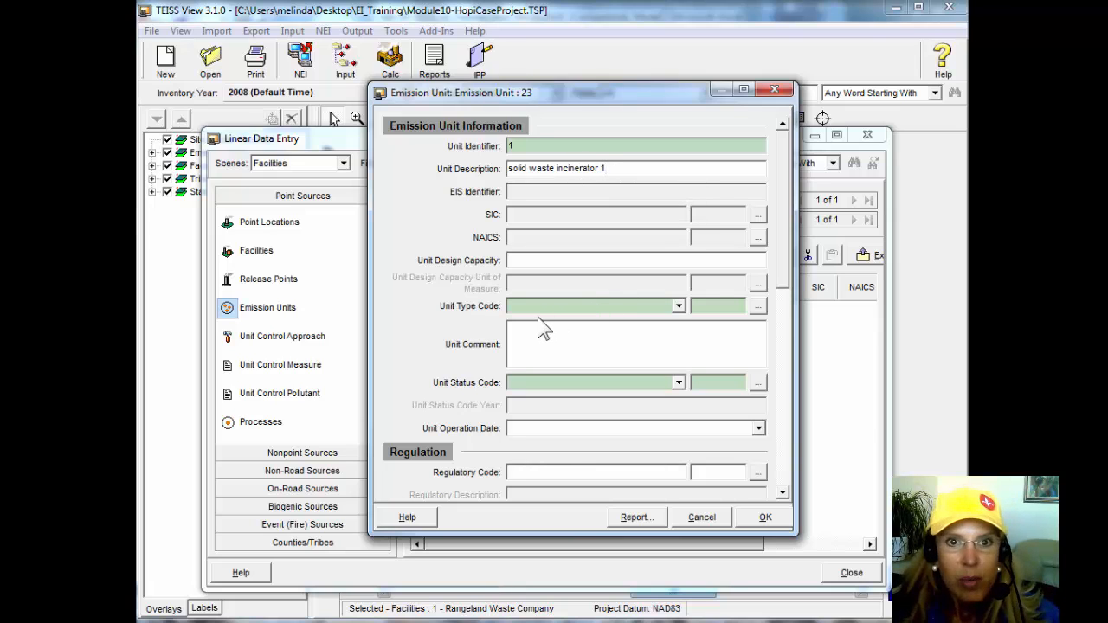
Set the emission unit's type code to 270, Incinerator.
left_click(679, 307)
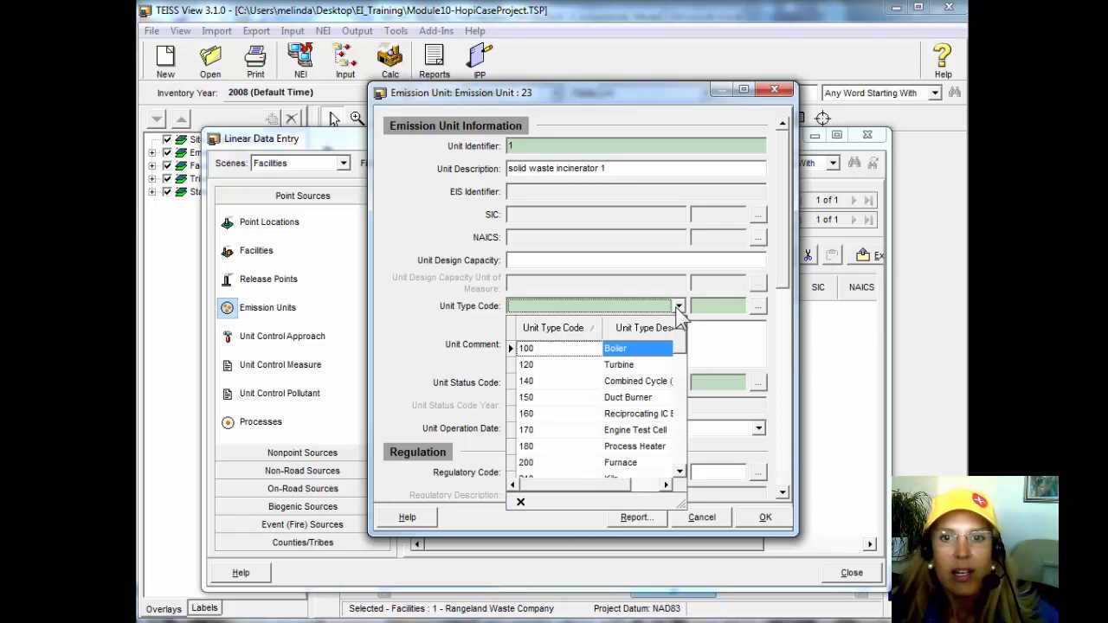
left_click(680, 472)
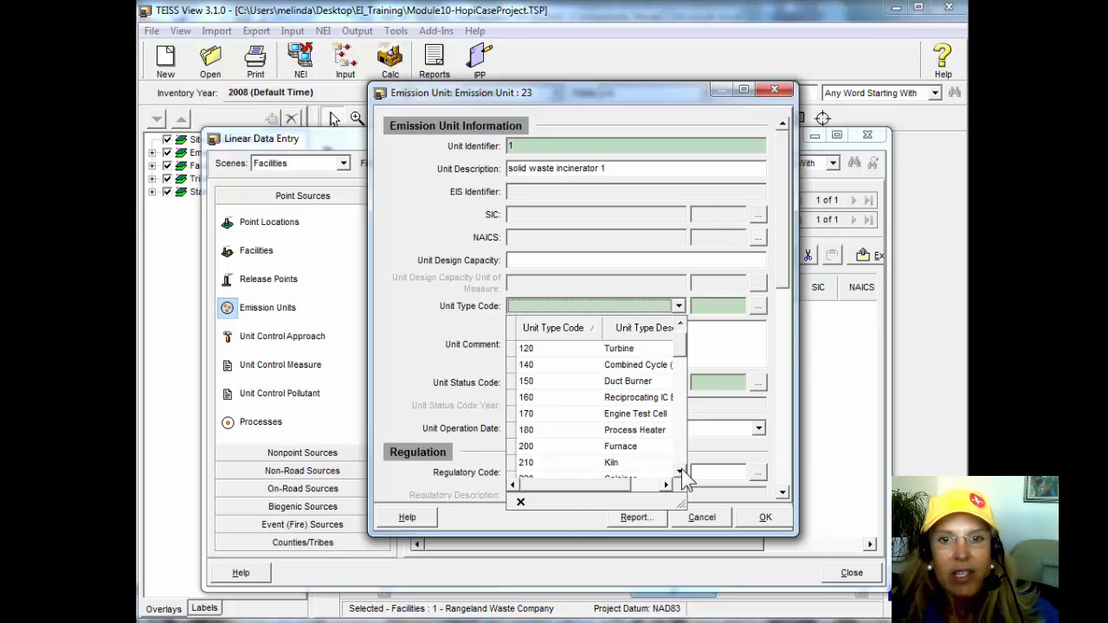
left_click(680, 473)
left_click(680, 473)
left_click(680, 473)
left_click(680, 472)
left_click(680, 472)
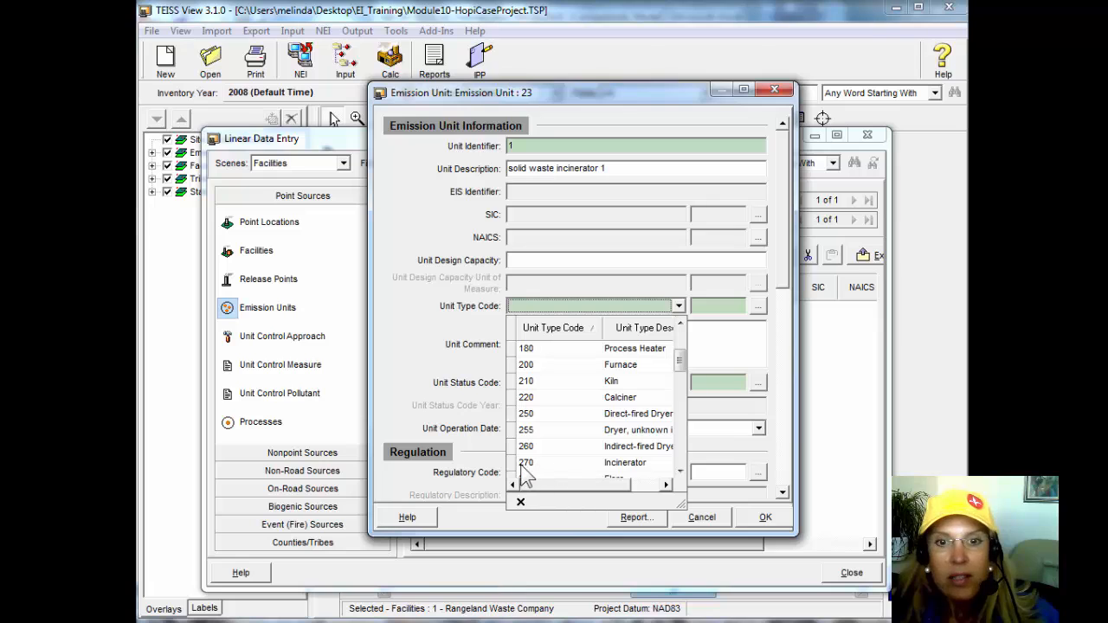
left_click(618, 465)
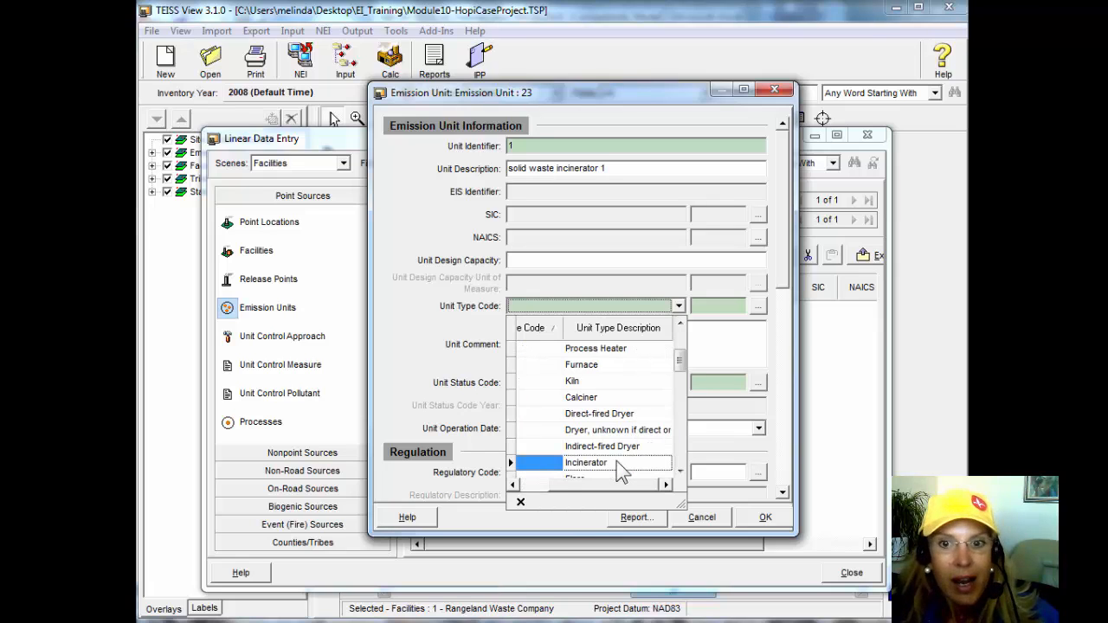
left_click(620, 464)
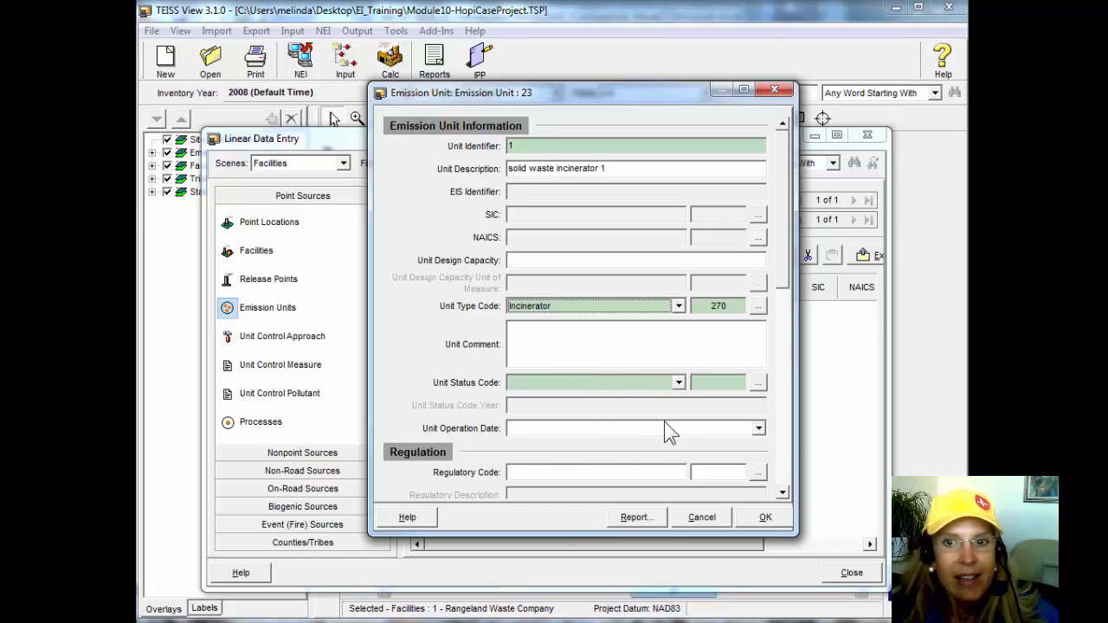
Set the unit status code to Operating (OP), look through the remaining emission unit fields, and accept the record.
left_click(679, 383)
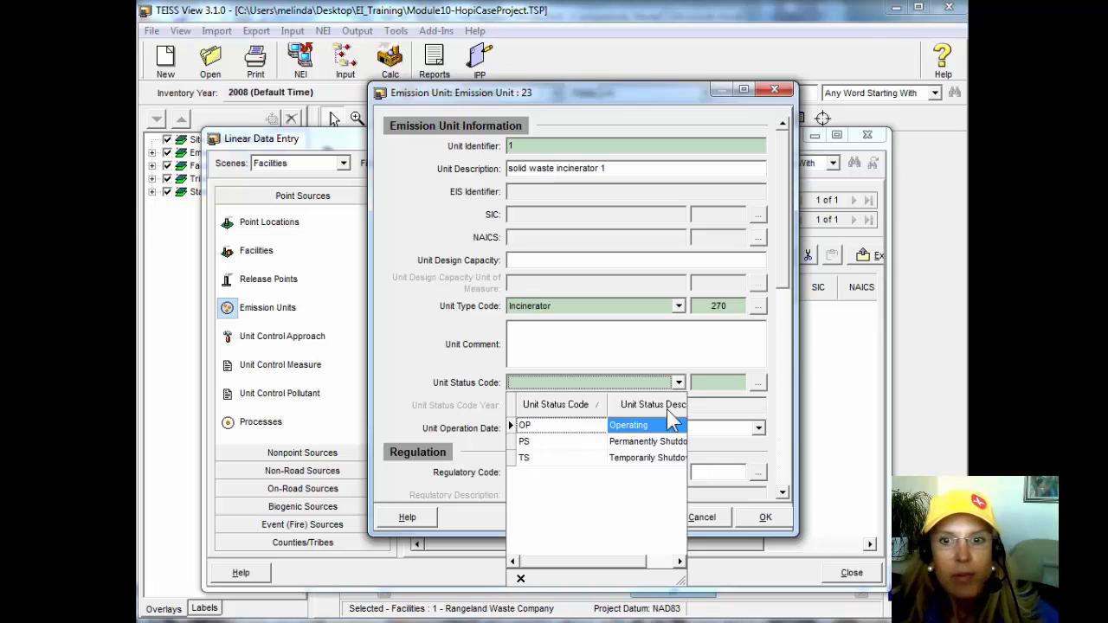
left_click(640, 425)
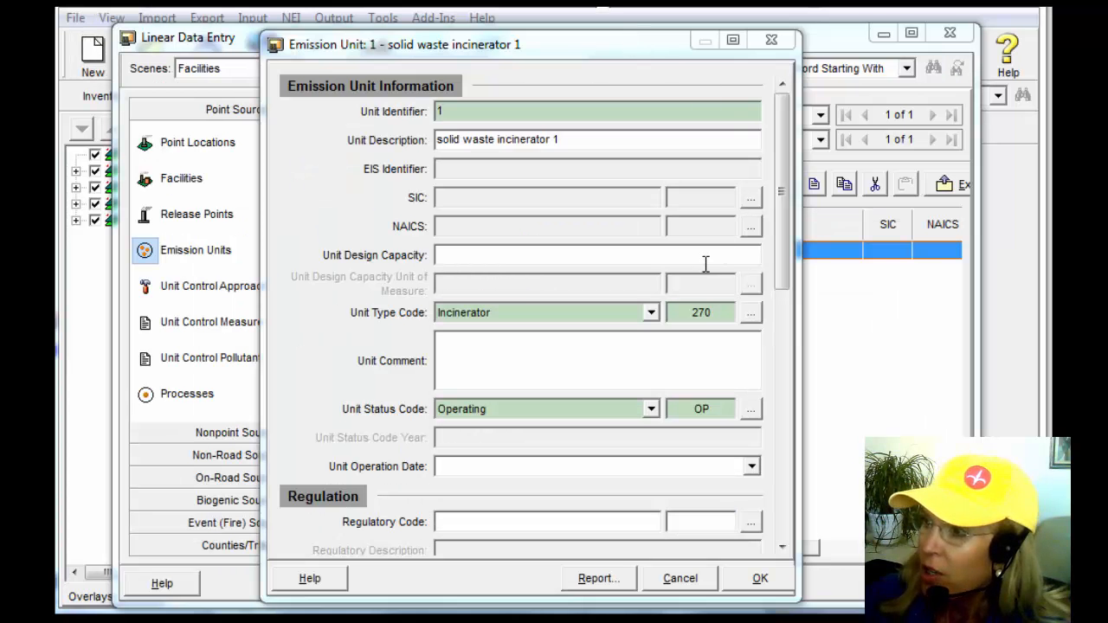
left_click_drag(789, 295, 789, 407)
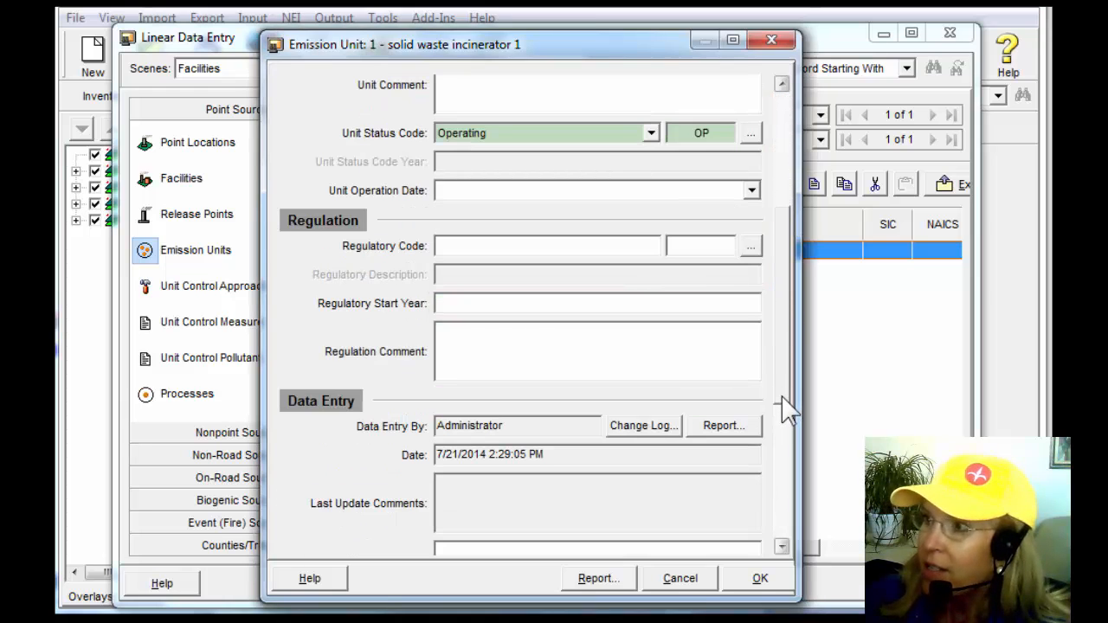
left_click(781, 547)
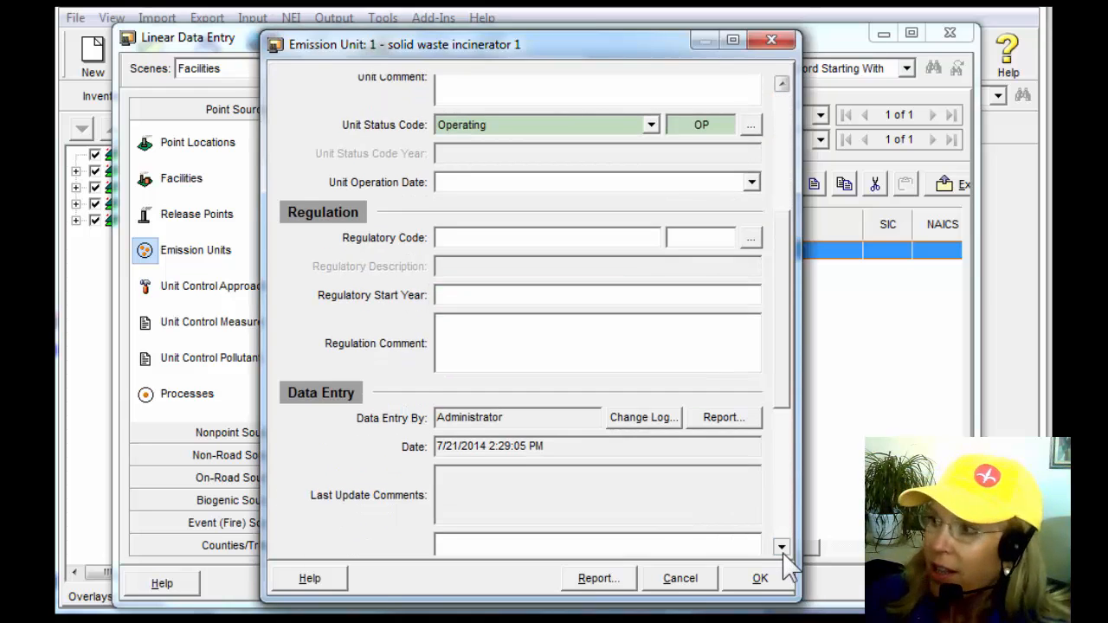
left_click_drag(781, 546, 781, 550)
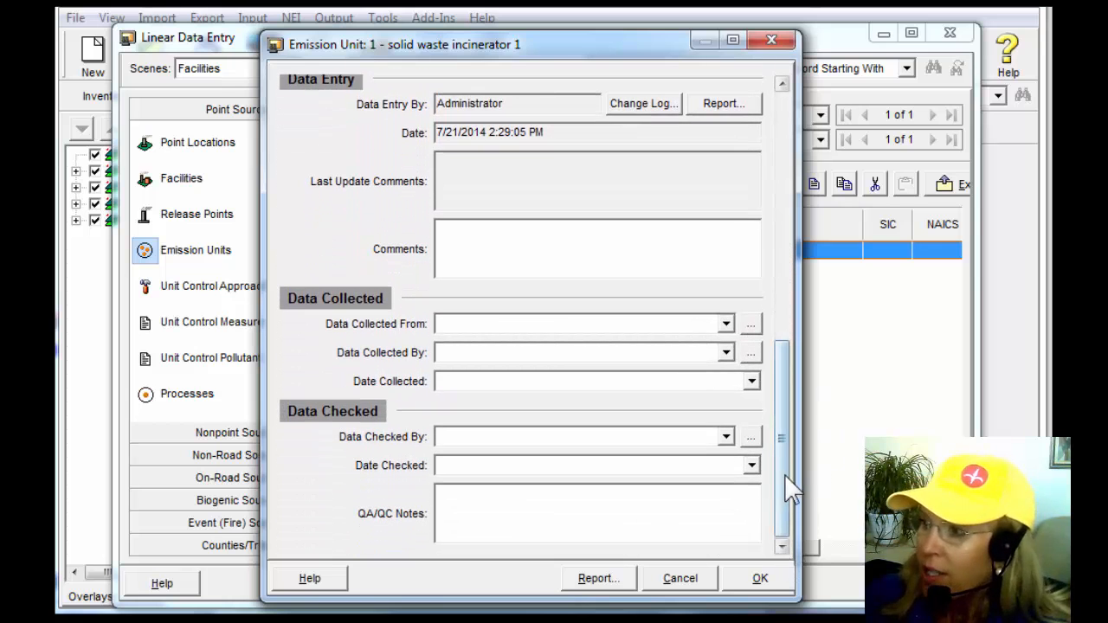
scroll(783, 411, "up", 3)
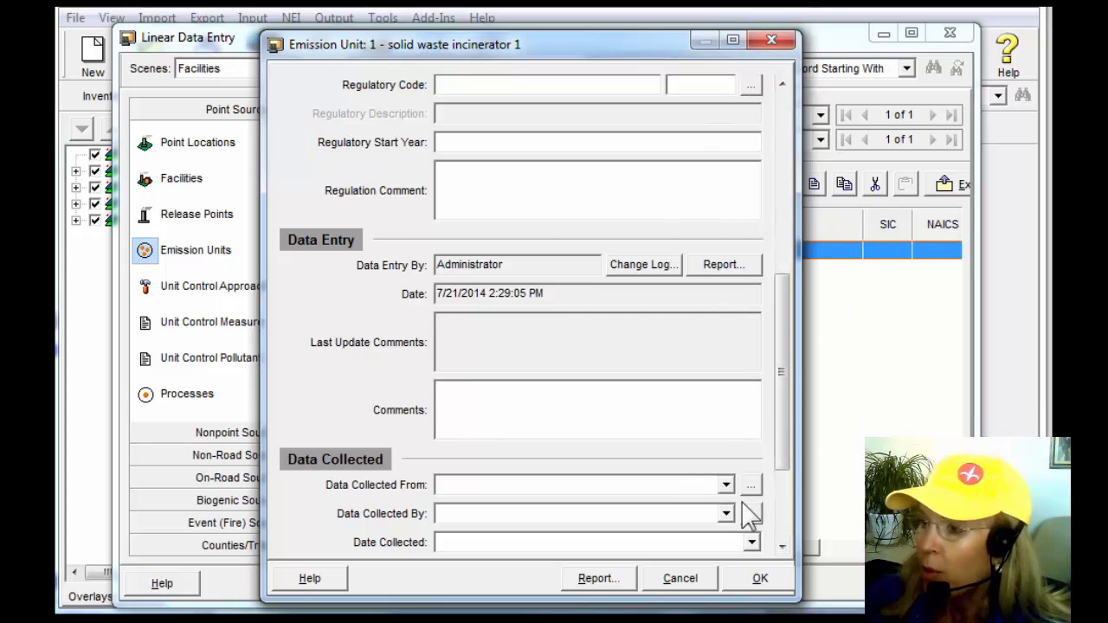
left_click(746, 579)
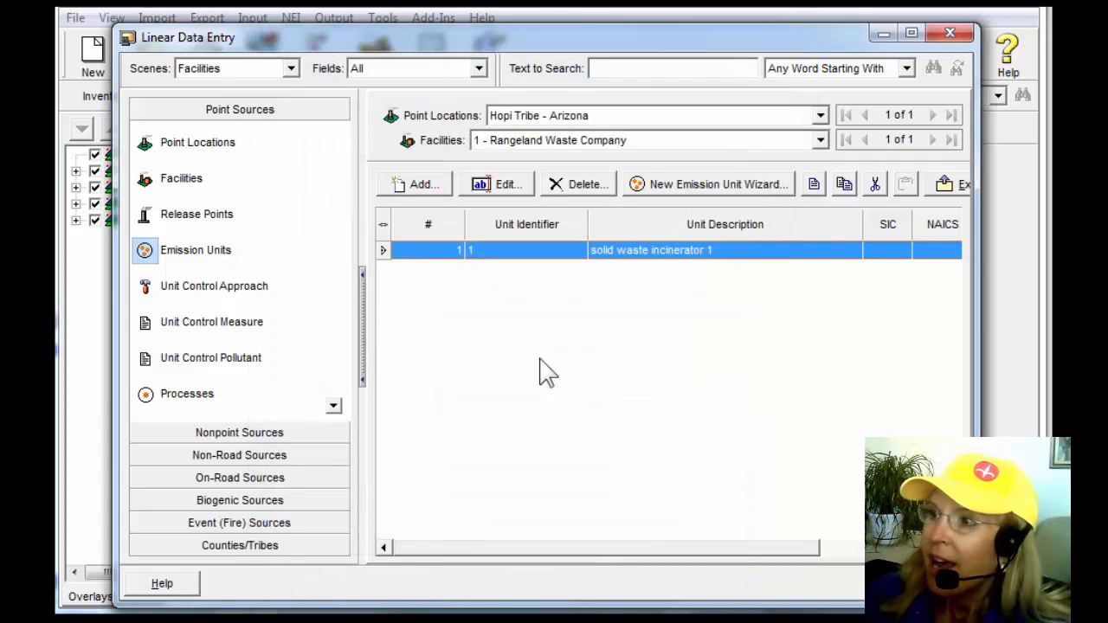
Look at the Unit Control Approach, Unit Control Measure and Unit Control Pollutant lists for solid waste incinerator 1.
left_click(241, 289)
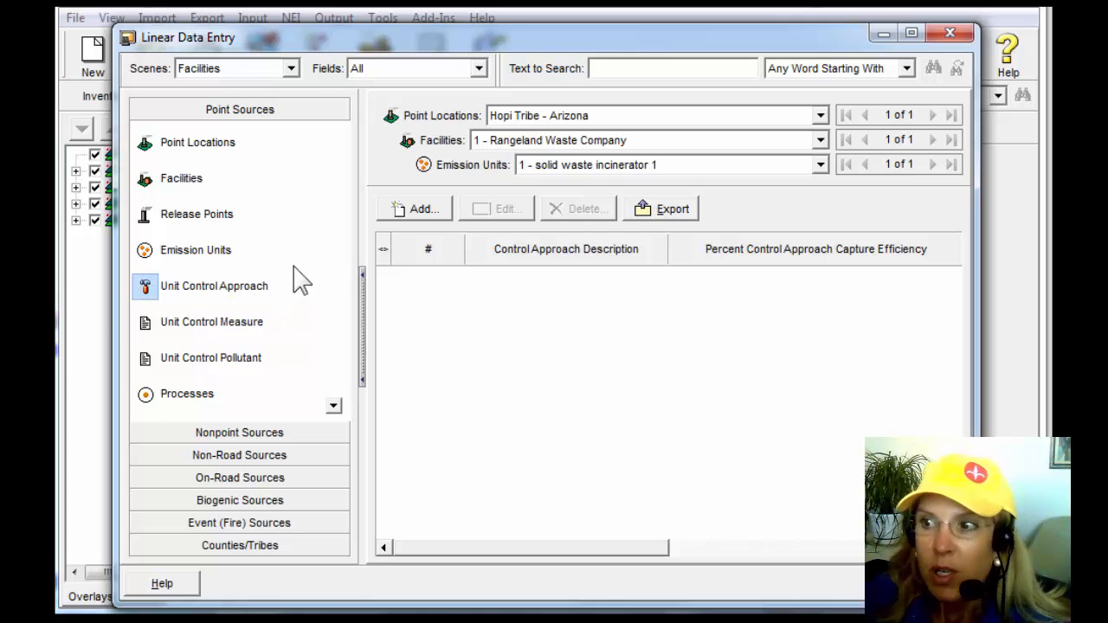
left_click(255, 320)
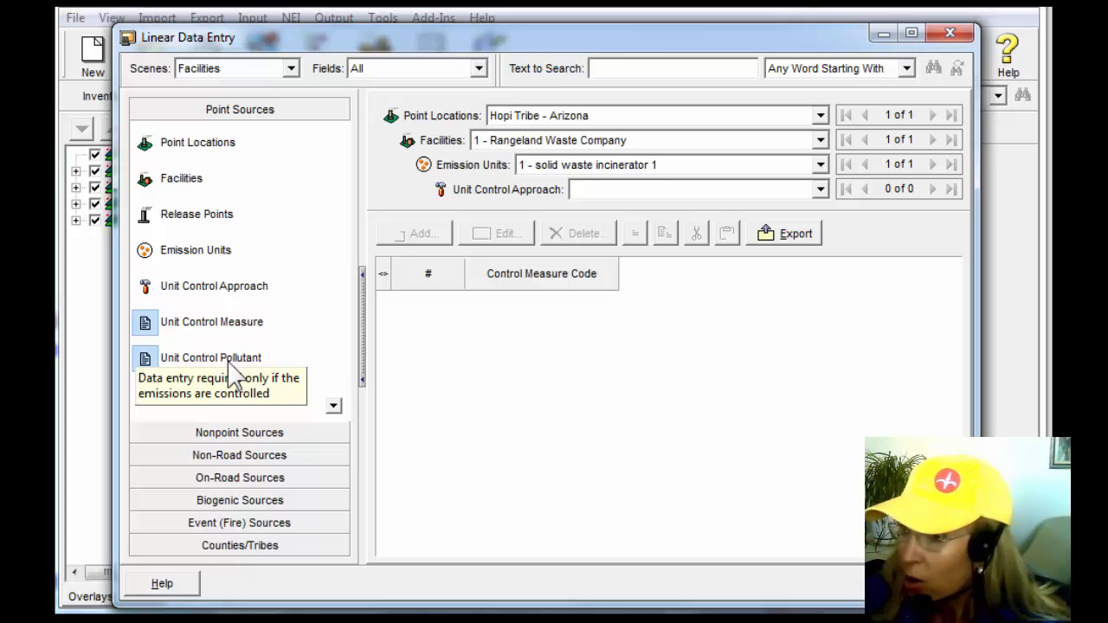
left_click(230, 362)
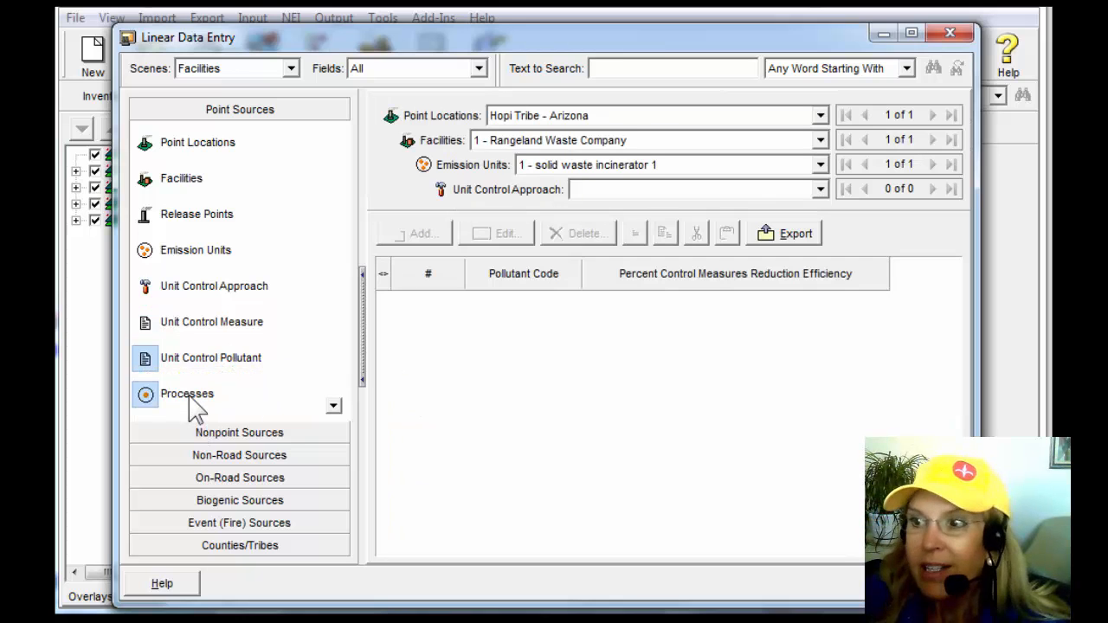
Add a process record to solid waste incinerator 1 and open the SCC database for its source classification code.
left_click(189, 396)
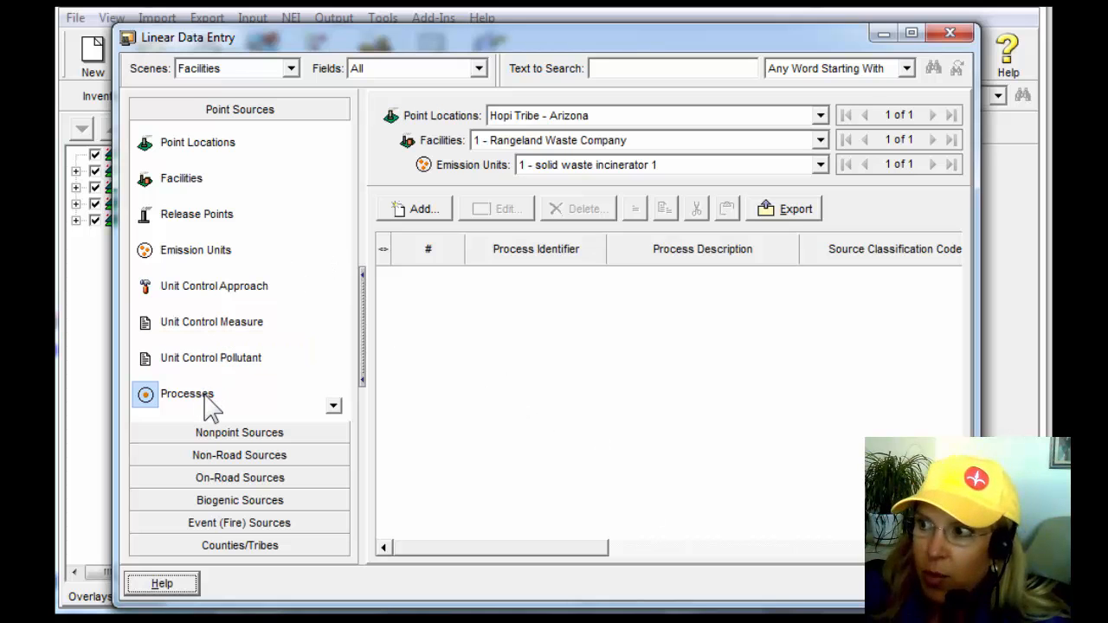
left_click(427, 212)
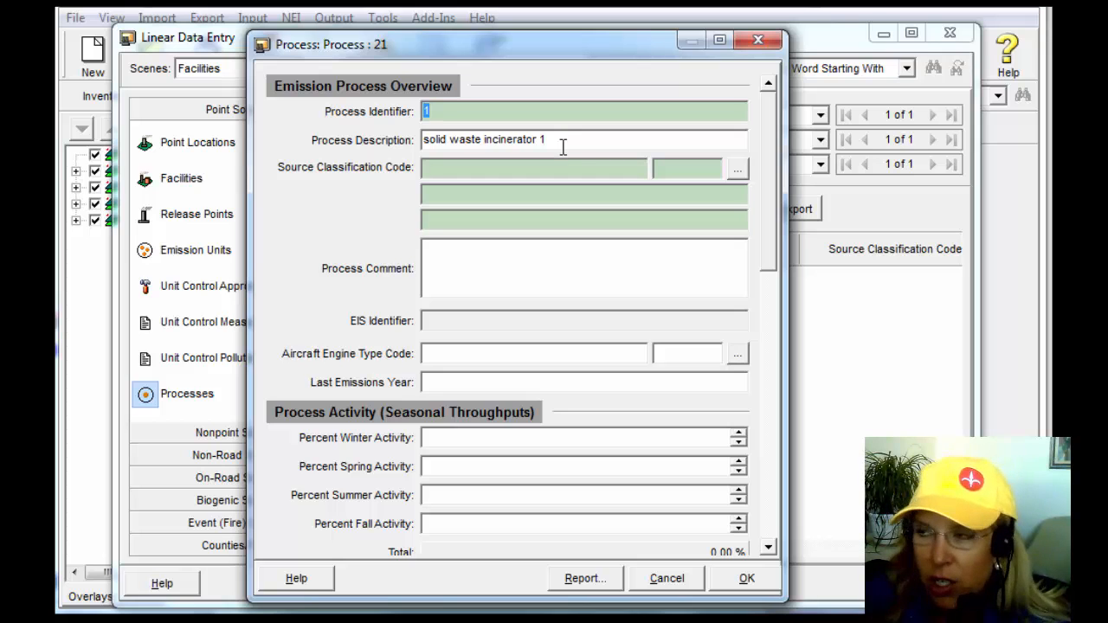
left_click(737, 170)
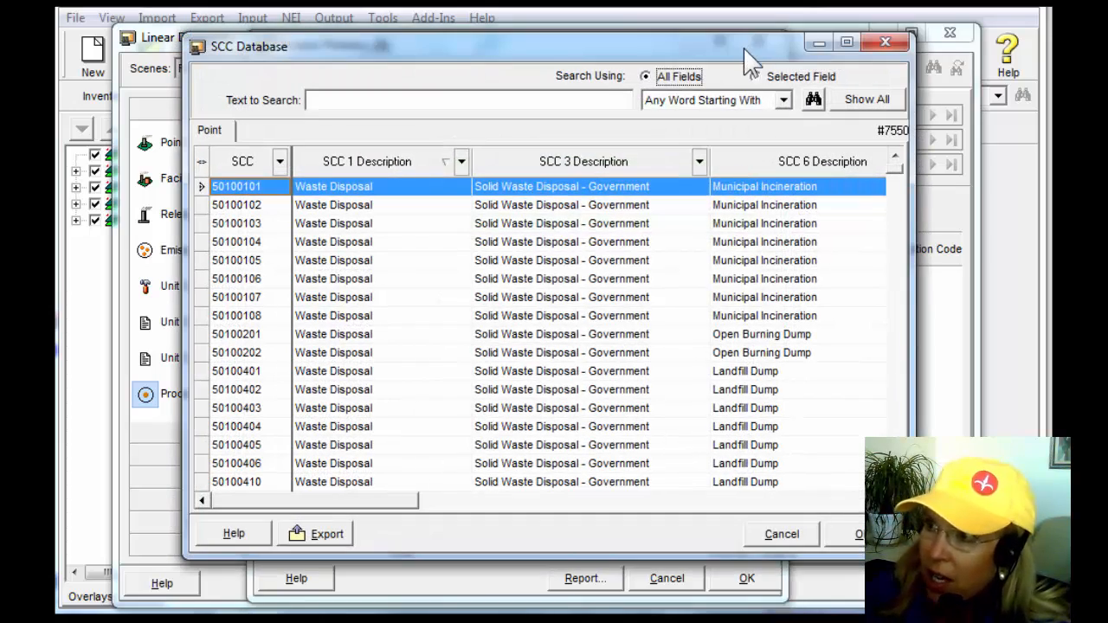
left_click_drag(744, 50, 720, 298)
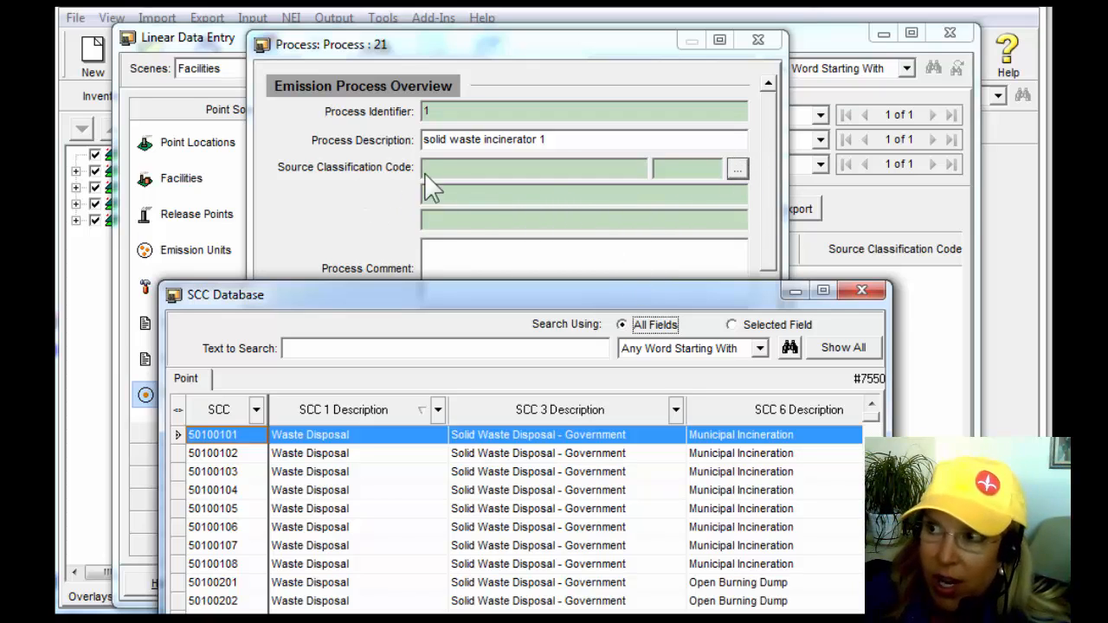
left_click_drag(524, 306, 558, 66)
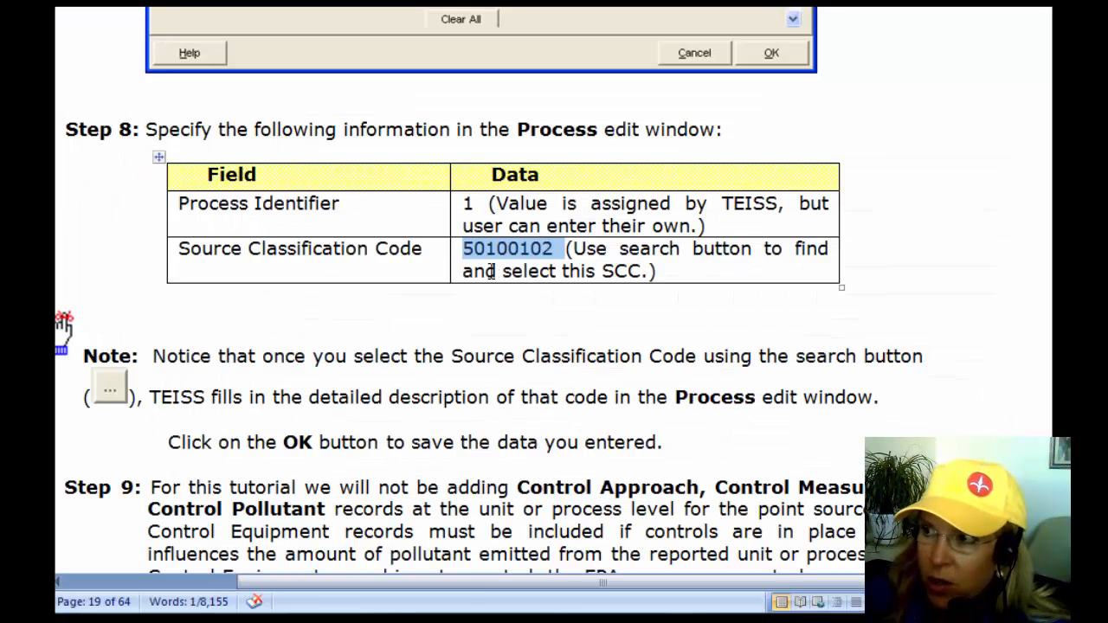
In the Word tutorial document, copy the source classification code 50100102 from the Step 8 table.
left_click(486, 251)
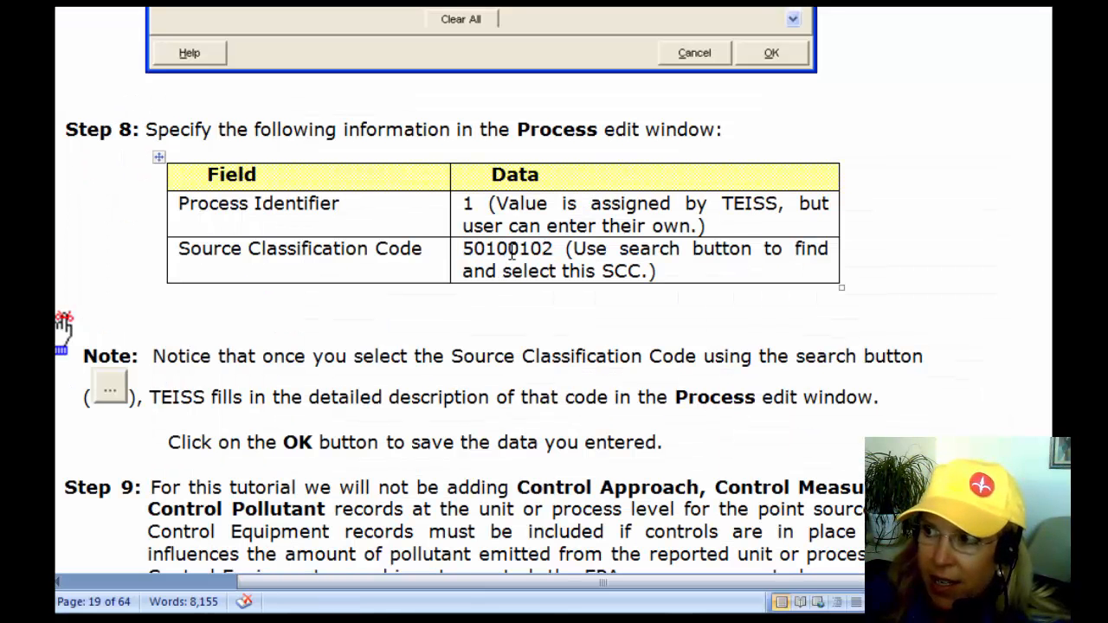
double_click(511, 251)
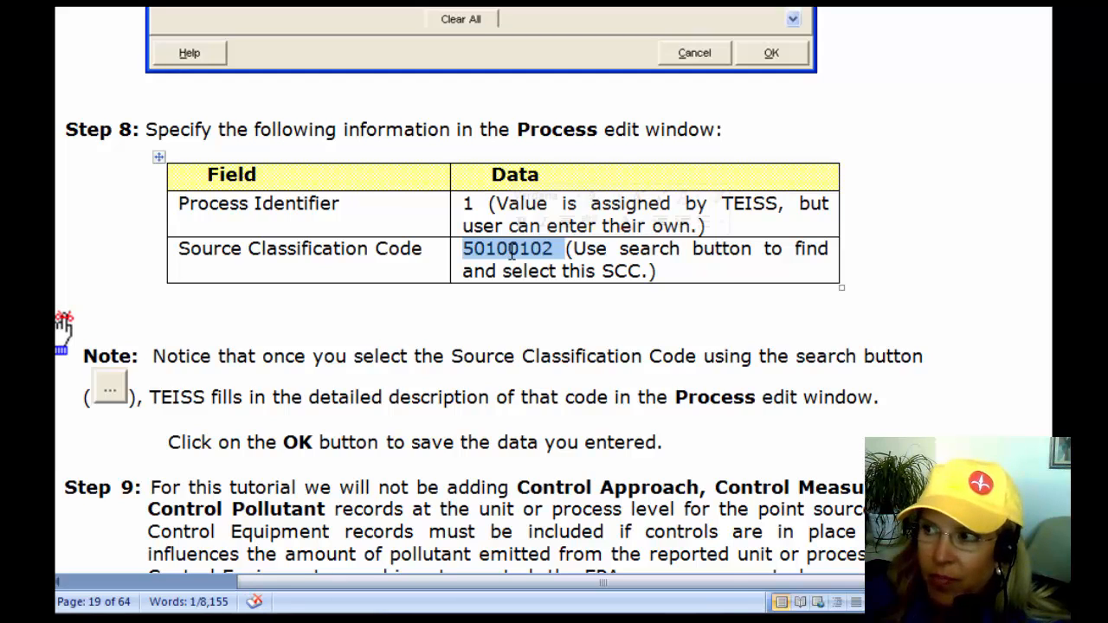
right_click(514, 264)
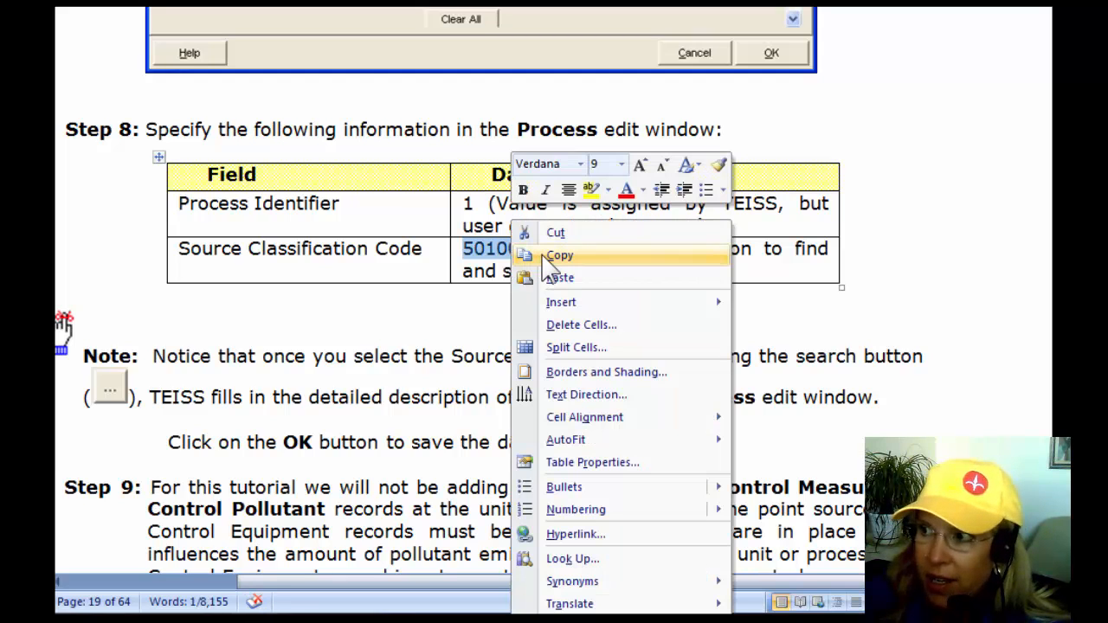
left_click(554, 257)
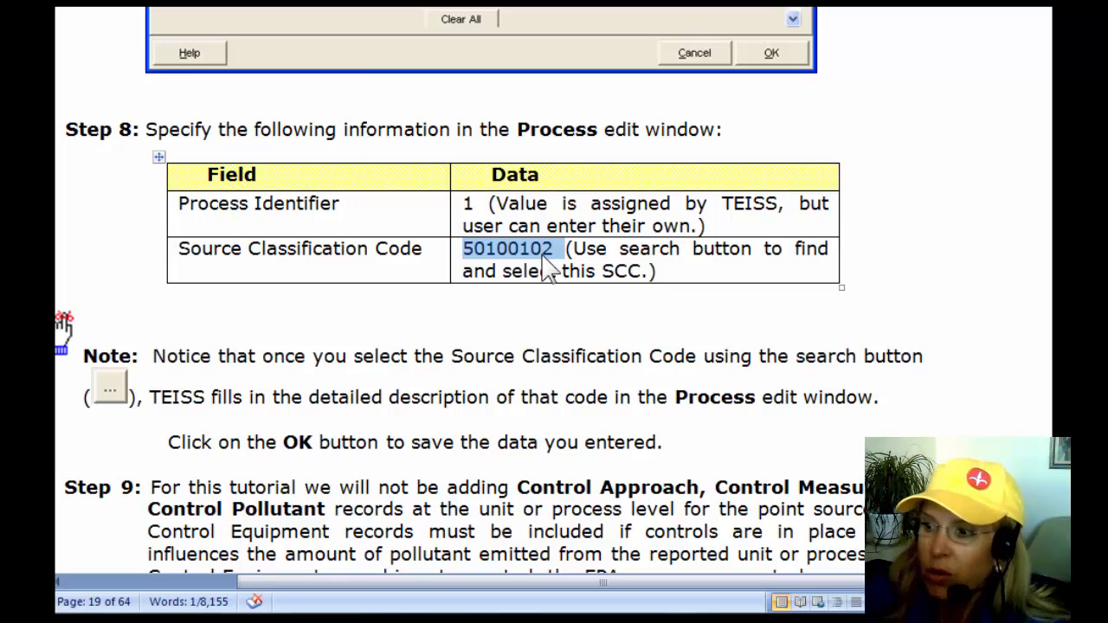
Back in the TEISS SCC database, search for the copied code 50100102 and look through the matching record's remaining columns.
left_click(685, 618)
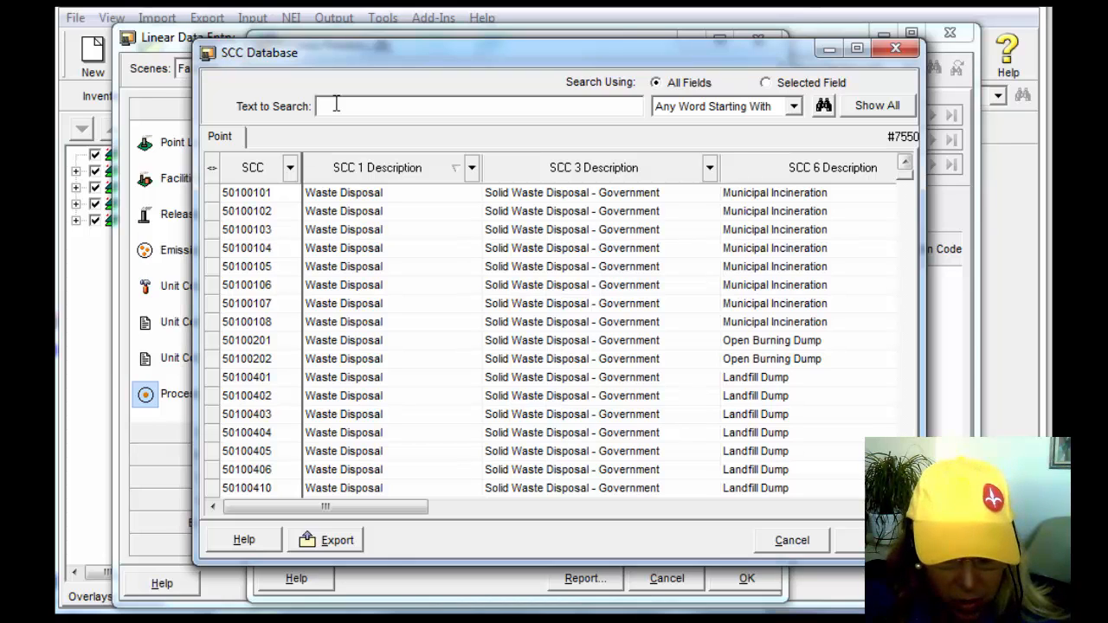
key("ctrl+v")
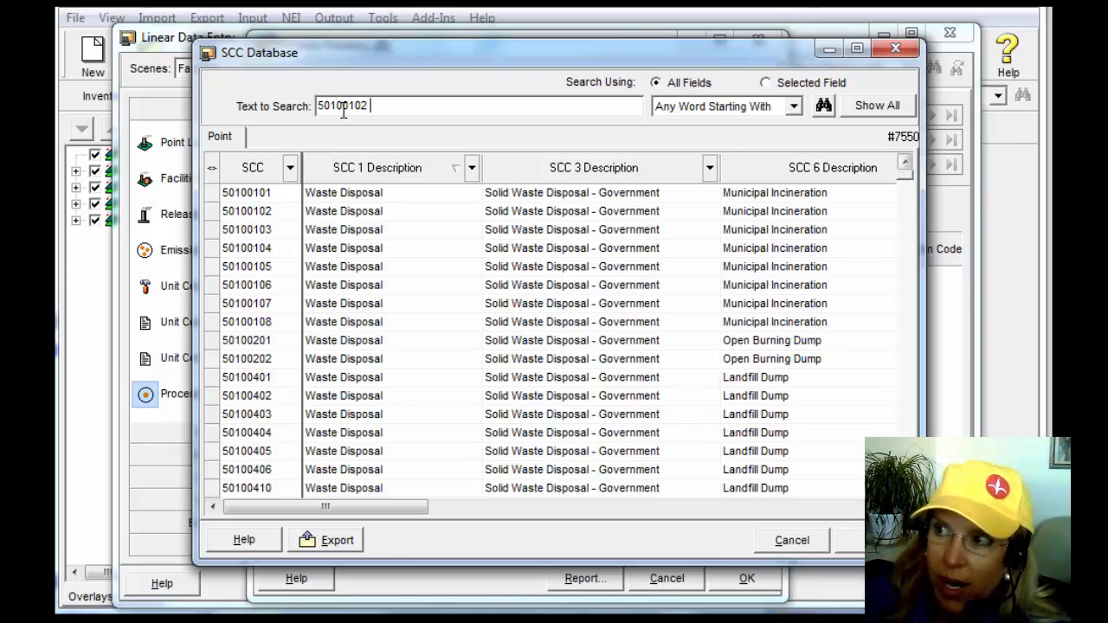
left_click(823, 106)
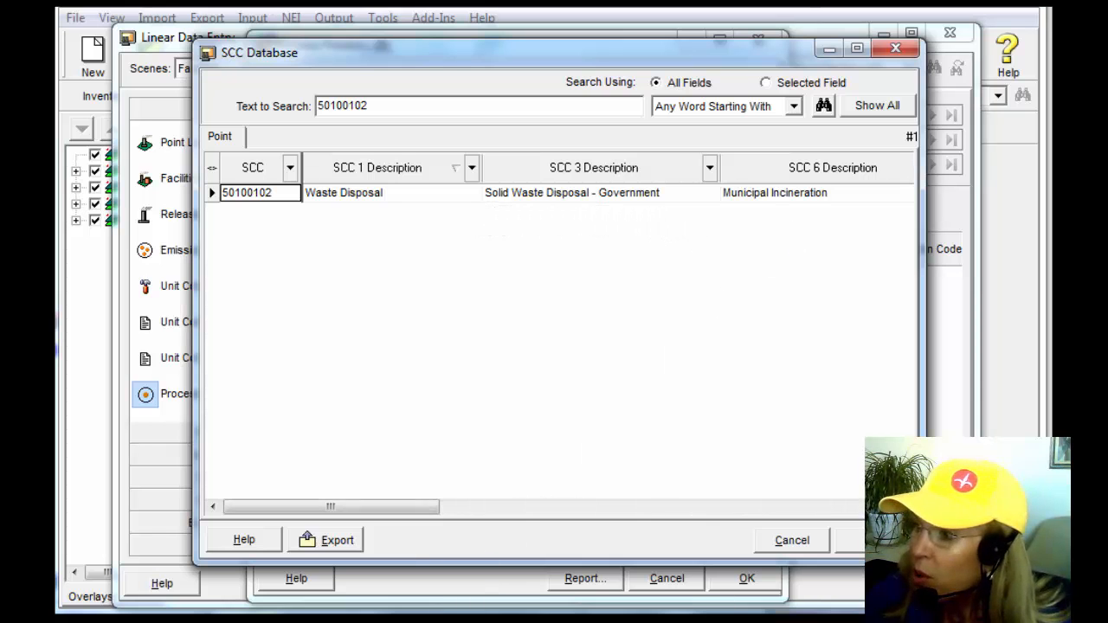
left_click_drag(329, 506, 739, 507)
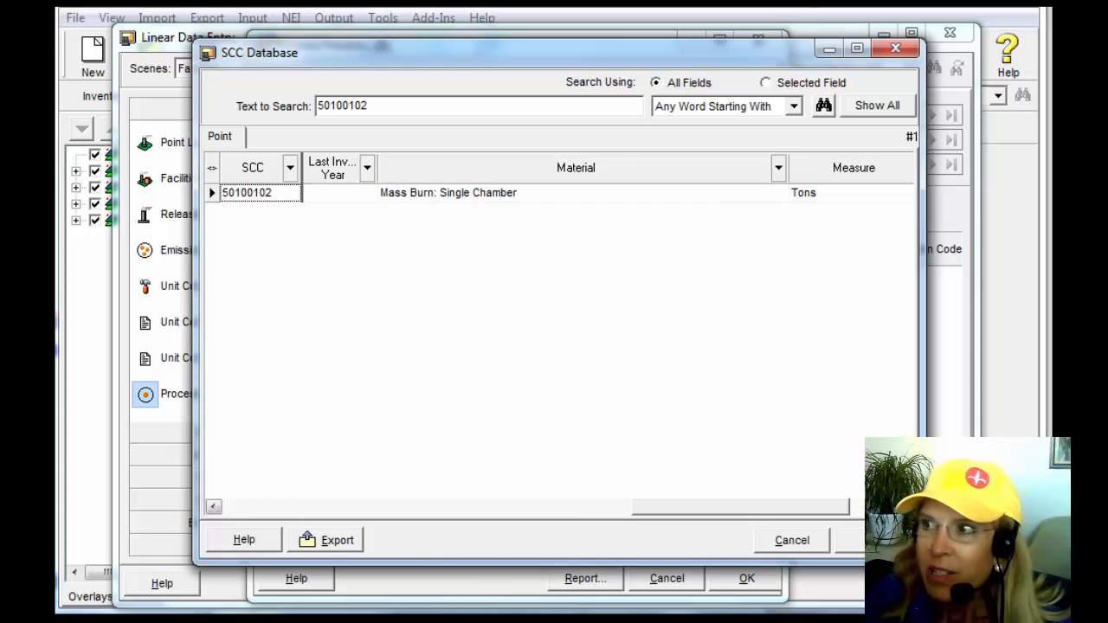